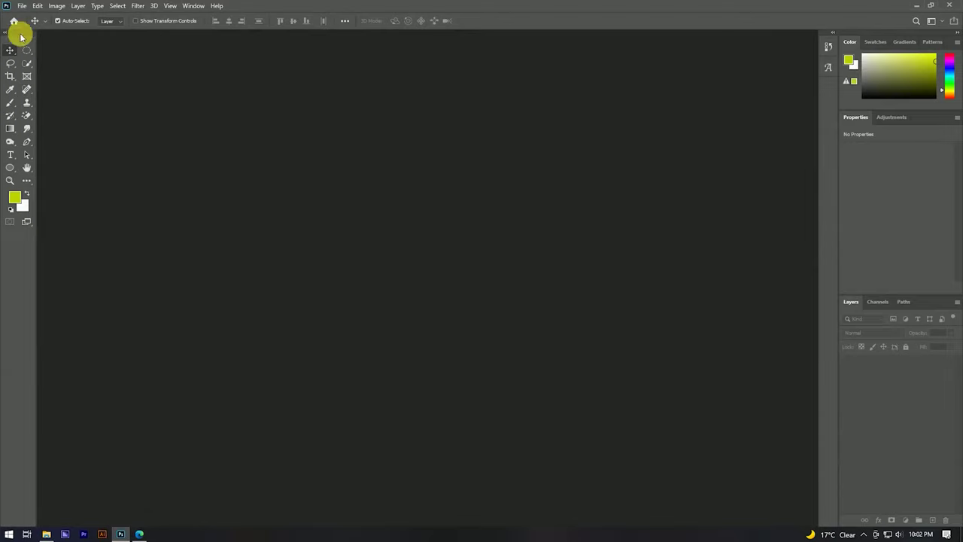
Step: Create a new 1500×2000 px document
left_click(23, 9)
left_click(34, 20)
left_click(513, 275)
left_click(857, 511)
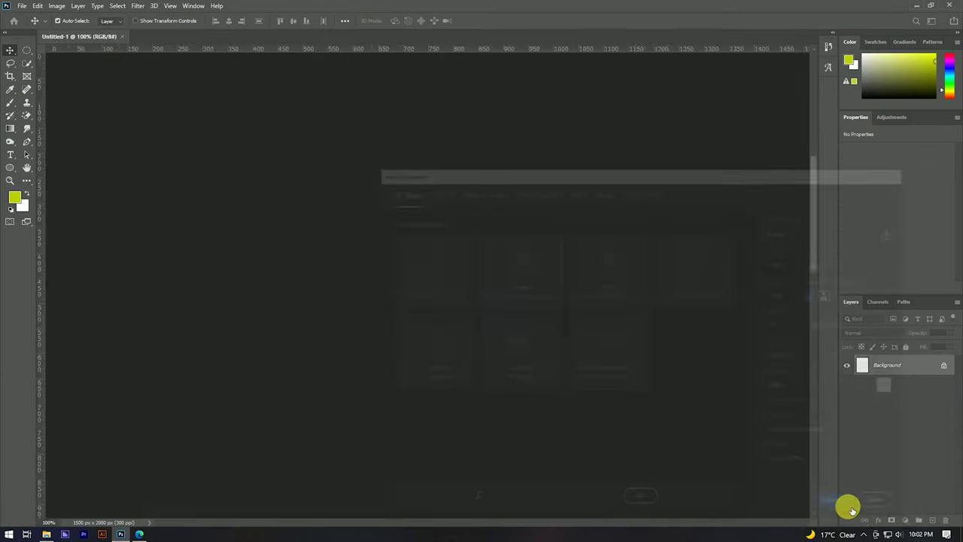
Step: Place the 1.jpg portrait on the canvas, scaled up to fill it
left_click(46, 533)
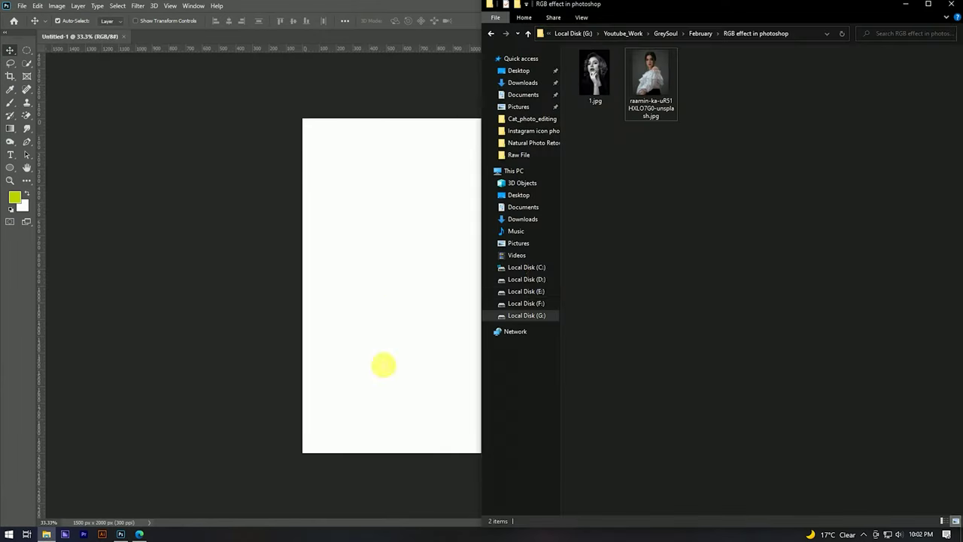
left_click_drag(594, 75, 410, 262)
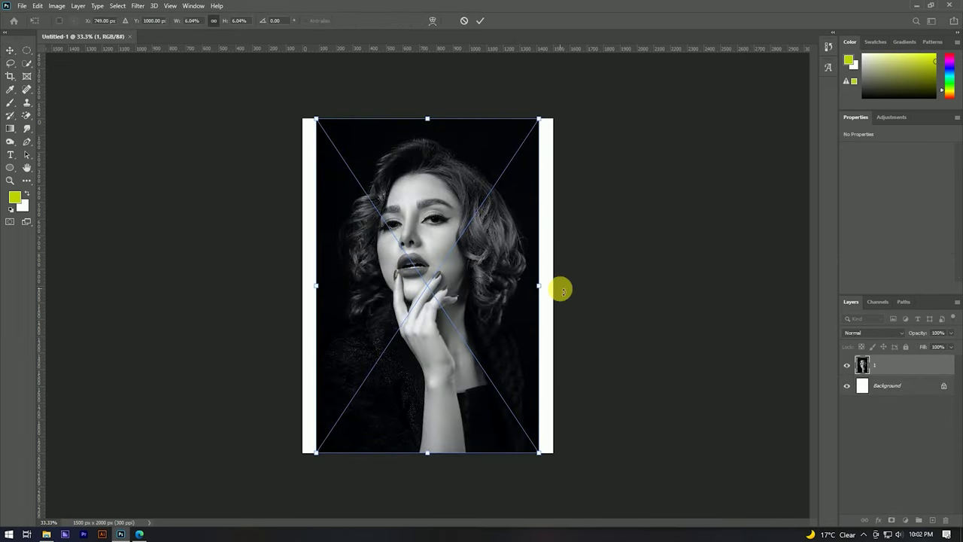
mouse_move(543, 290)
left_mouse_down()
mouse_move(553, 285)
mouse_move(524, 267)
left_mouse_up()
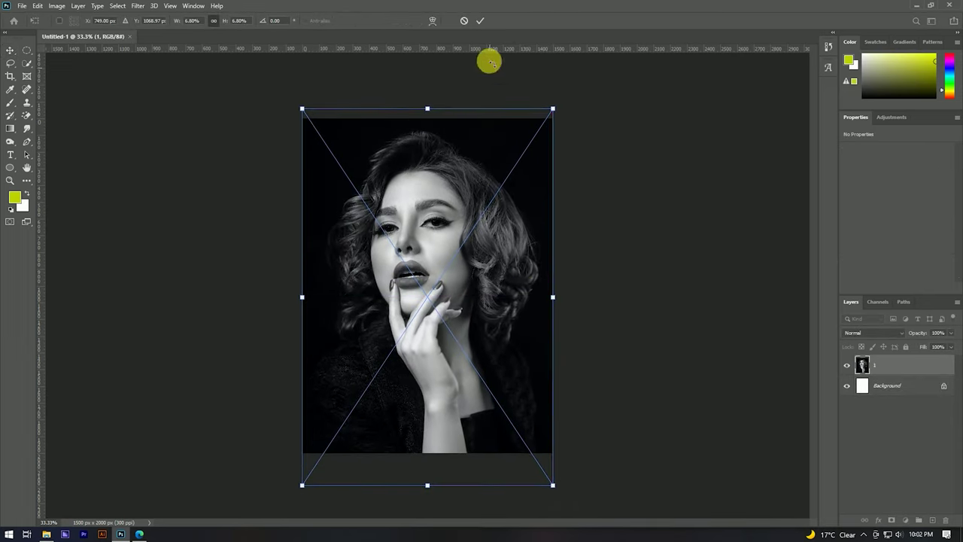
left_click(478, 21)
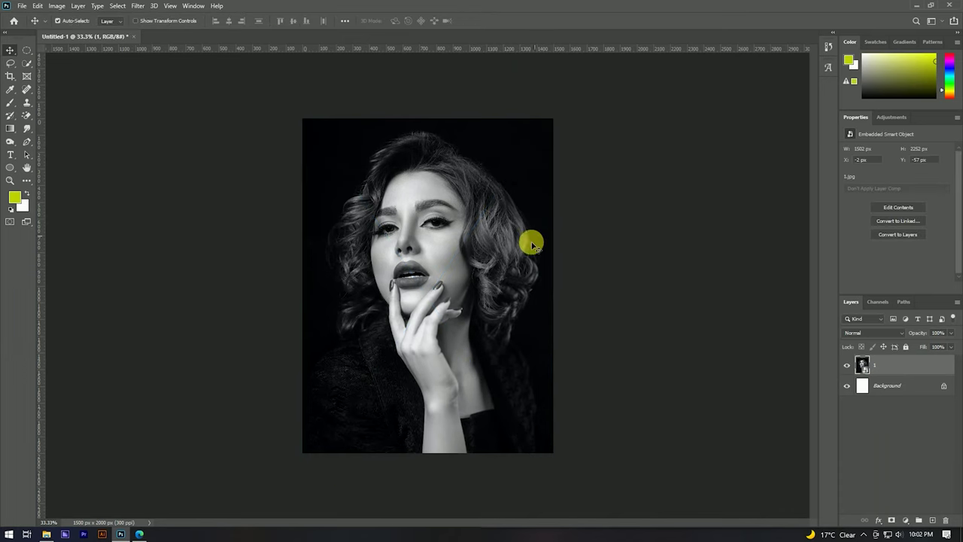
scroll(532, 245, "up", 3)
scroll(501, 239, "down", 2)
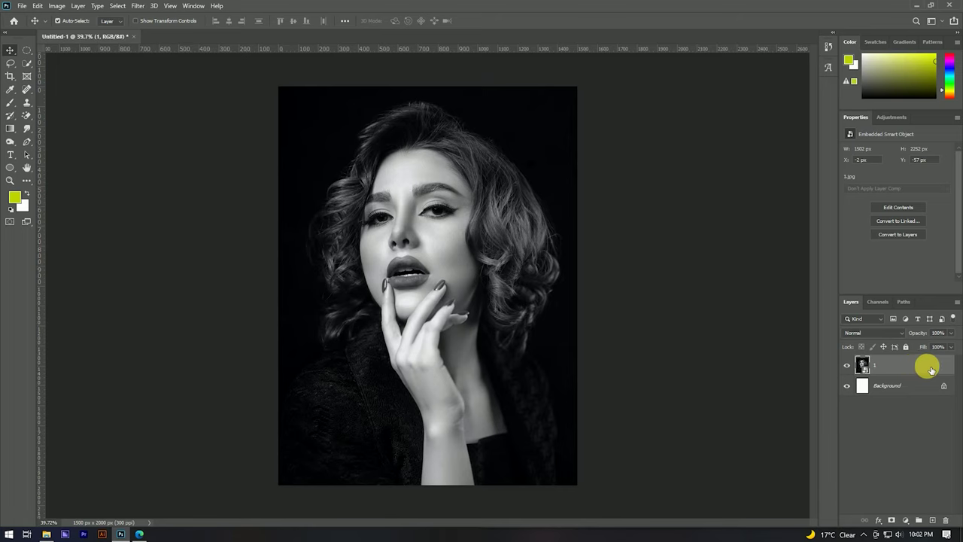
Step: Duplicate layer 1 to create the 1 copy layer
right_click(930, 367)
left_click(820, 119)
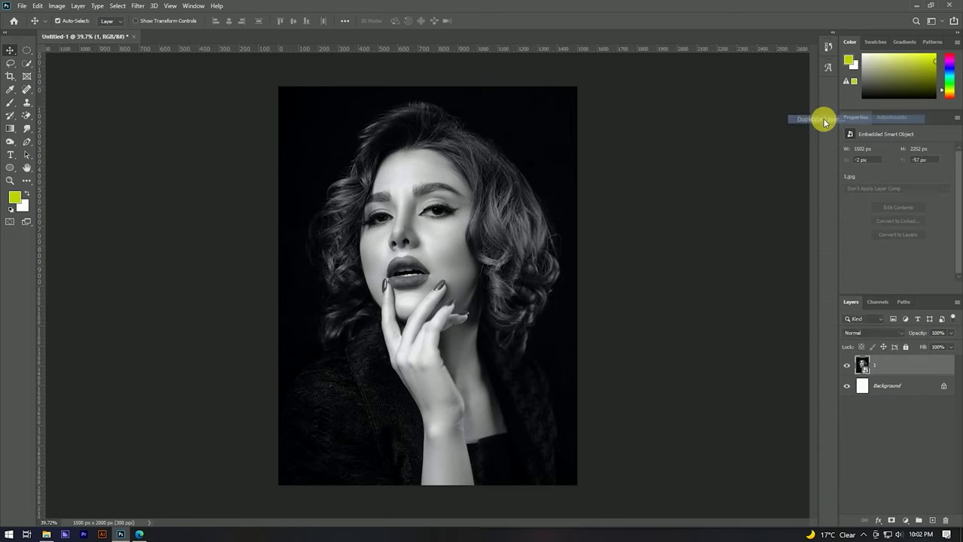
left_click(566, 150)
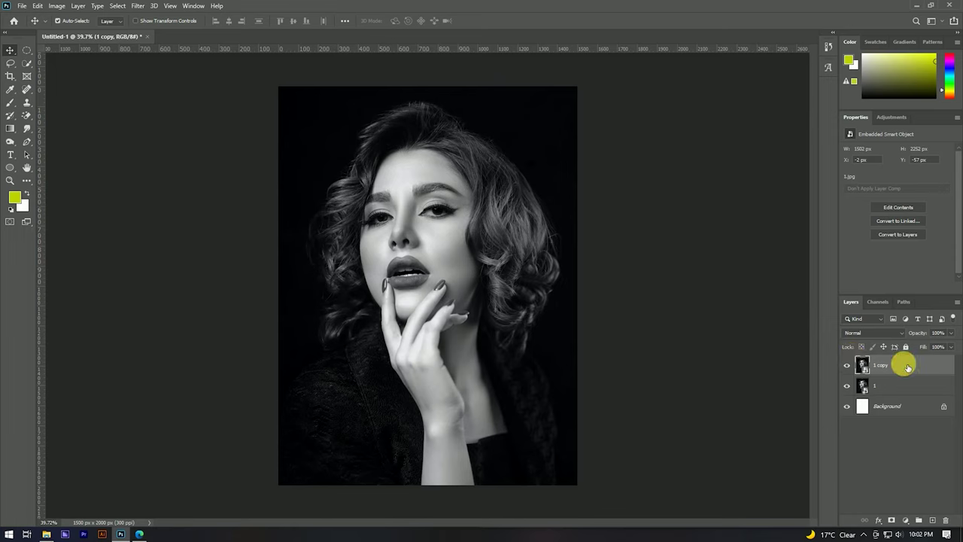
Step: Limit the 1 copy layer's blending channels to R only
right_click(907, 368)
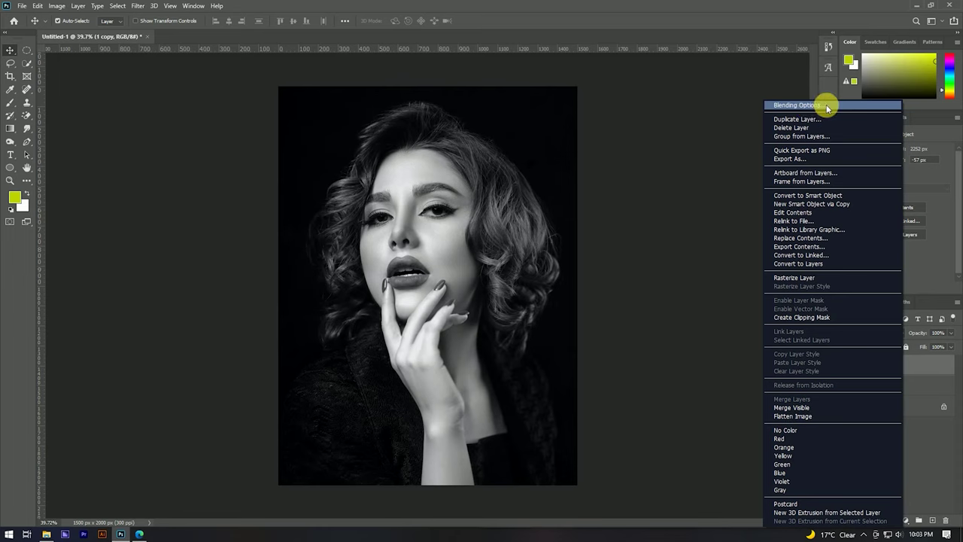
left_click(827, 108)
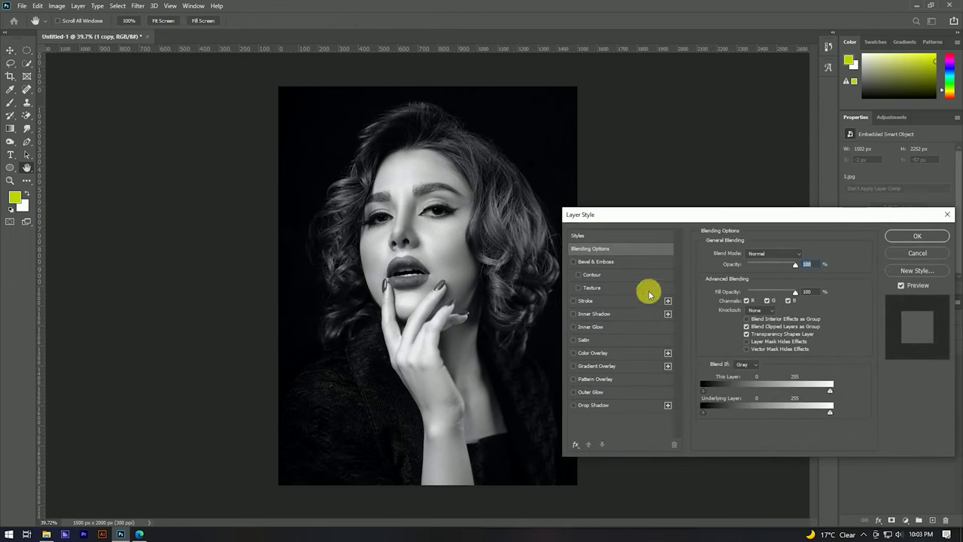
left_click(787, 301)
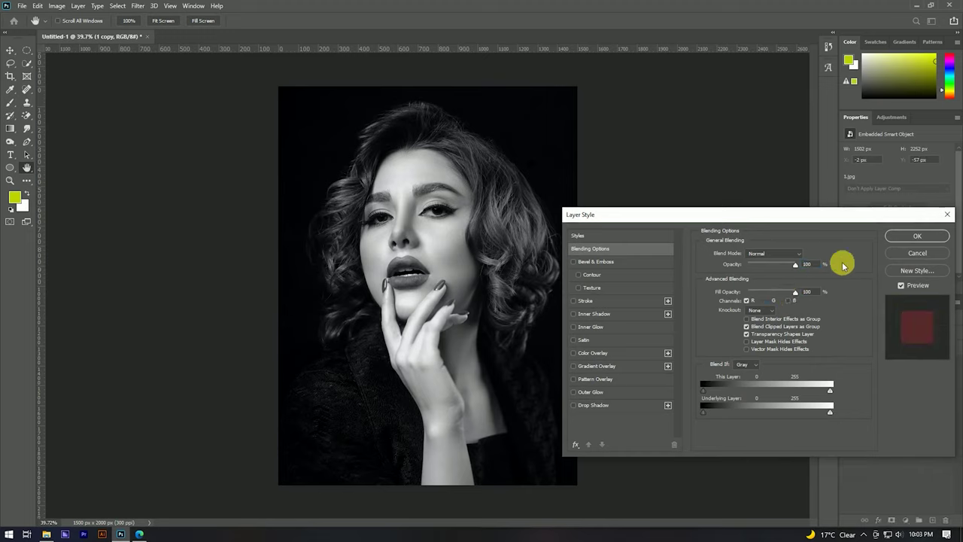
left_click(913, 237)
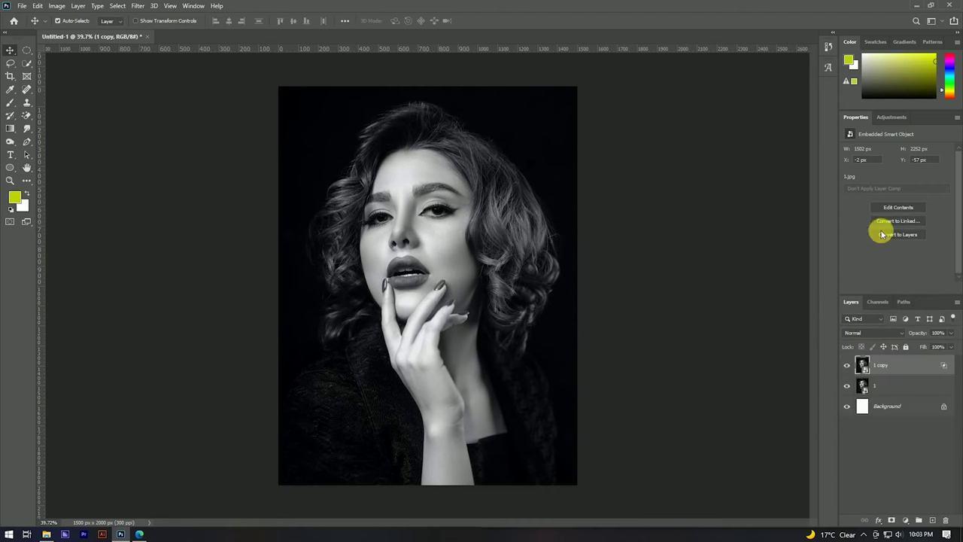
Step: Open Liquify on the 1 copy layer, zoomed in with the hair top in view
scroll(415, 212, "up", 2)
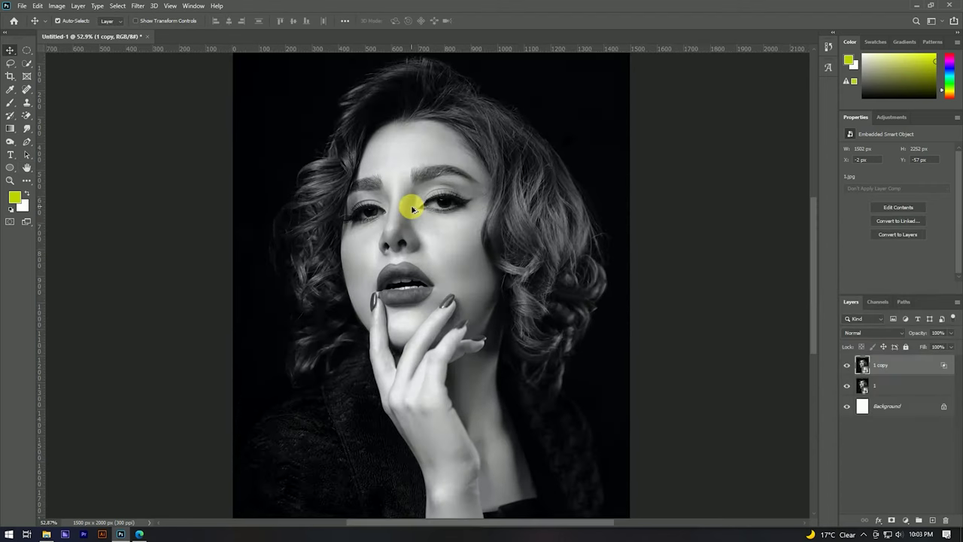
left_click(137, 6)
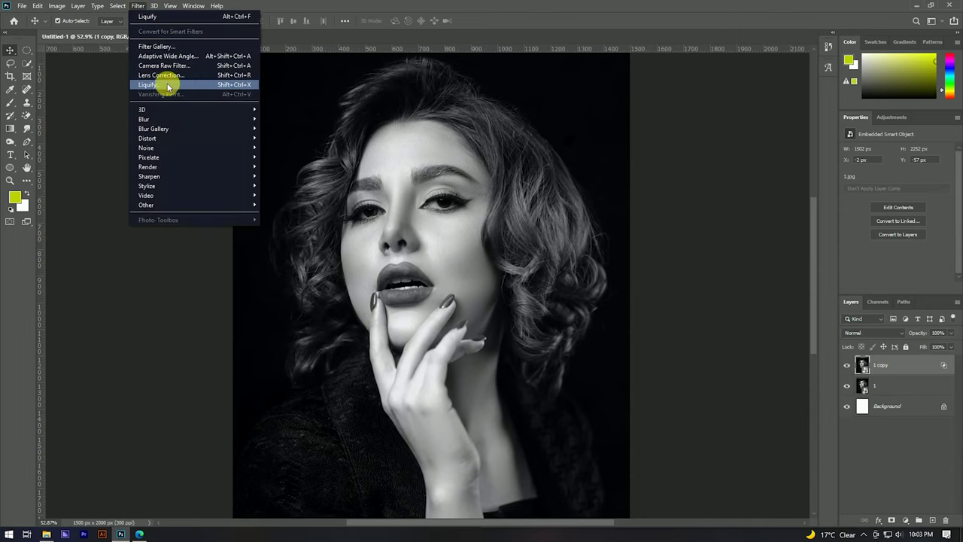
left_click(197, 85)
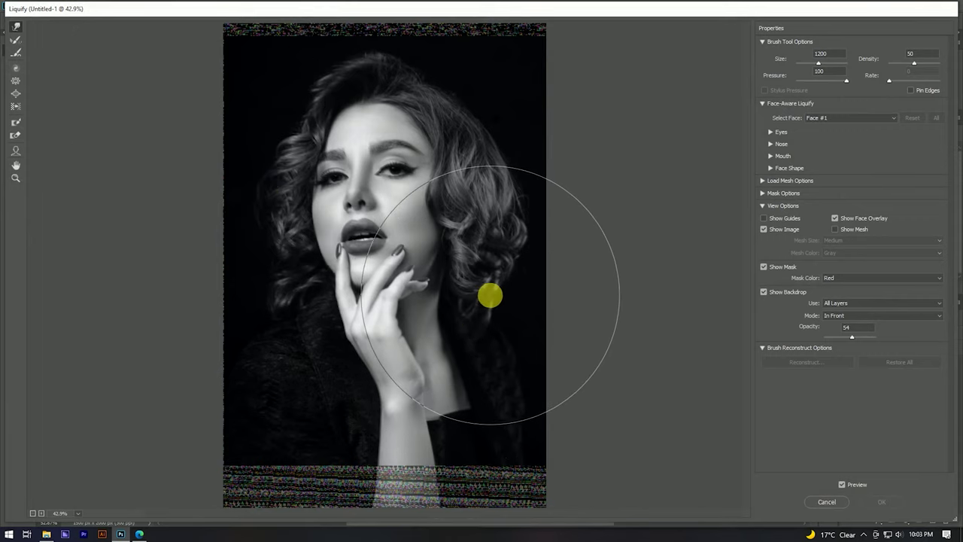
scroll(433, 269, "down", 1)
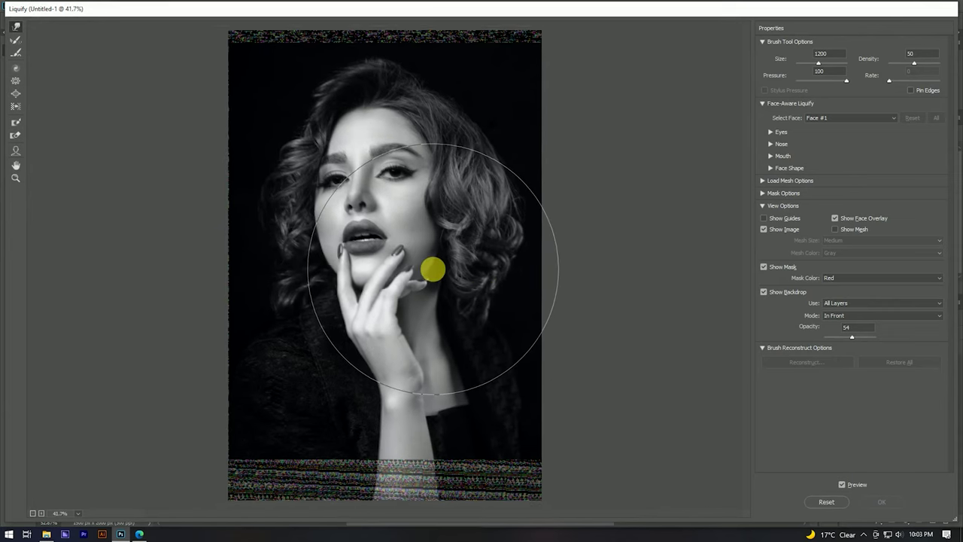
scroll(343, 209, "up", 1)
scroll(322, 173, "up", 1)
scroll(362, 201, "up", 1)
scroll(353, 198, "up", 1)
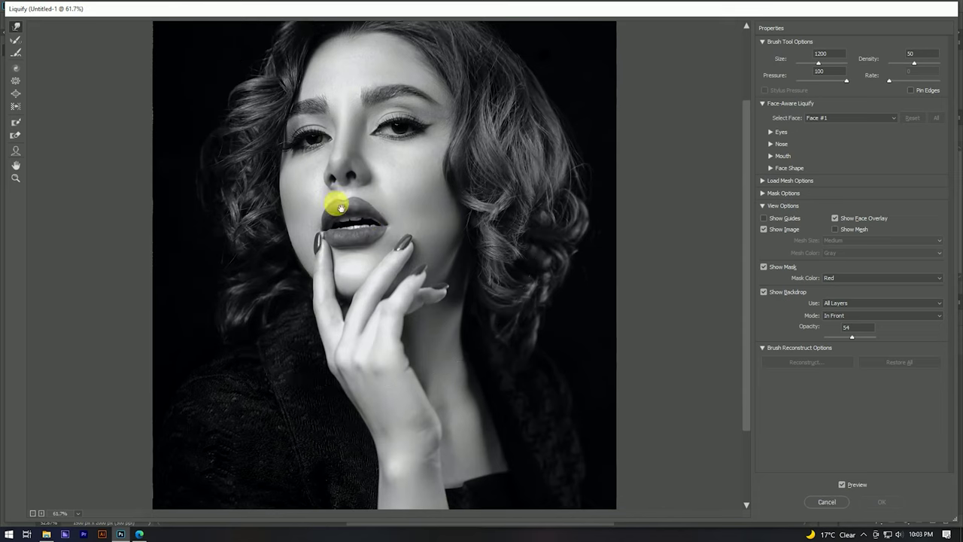
left_click_drag(341, 209, 384, 269)
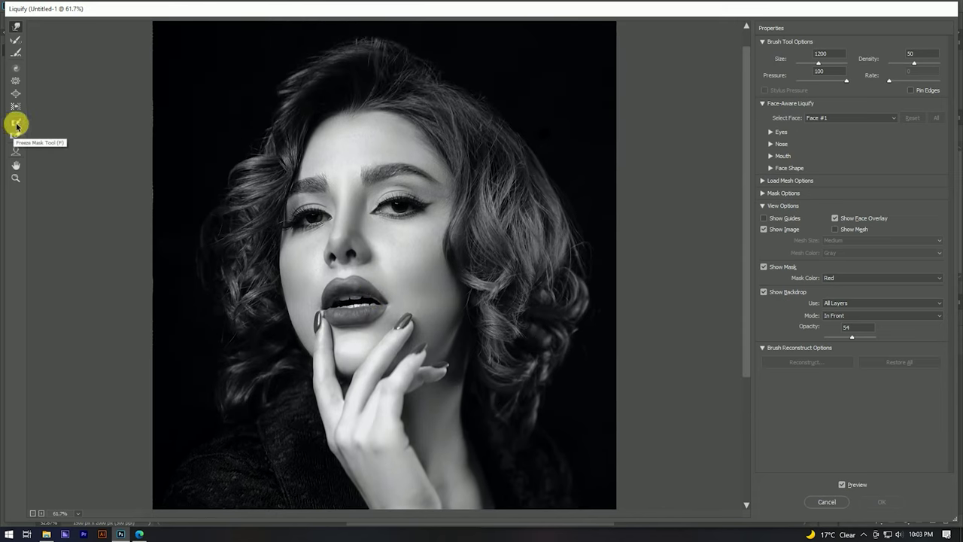
Step: Freeze-mask the face over the jaw, neck, eye, cheek and upper lip
left_click(14, 123)
left_click_drag(426, 236, 243, 251)
mouse_move(408, 215)
left_mouse_down()
mouse_move(369, 182)
mouse_move(334, 173)
mouse_move(401, 274)
mouse_move(376, 281)
left_mouse_up()
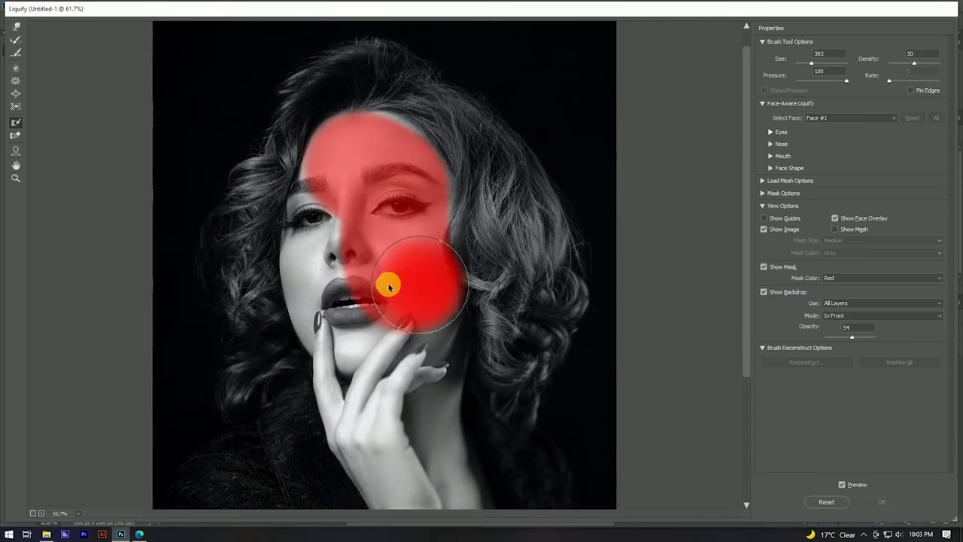
left_click_drag(448, 308, 398, 322)
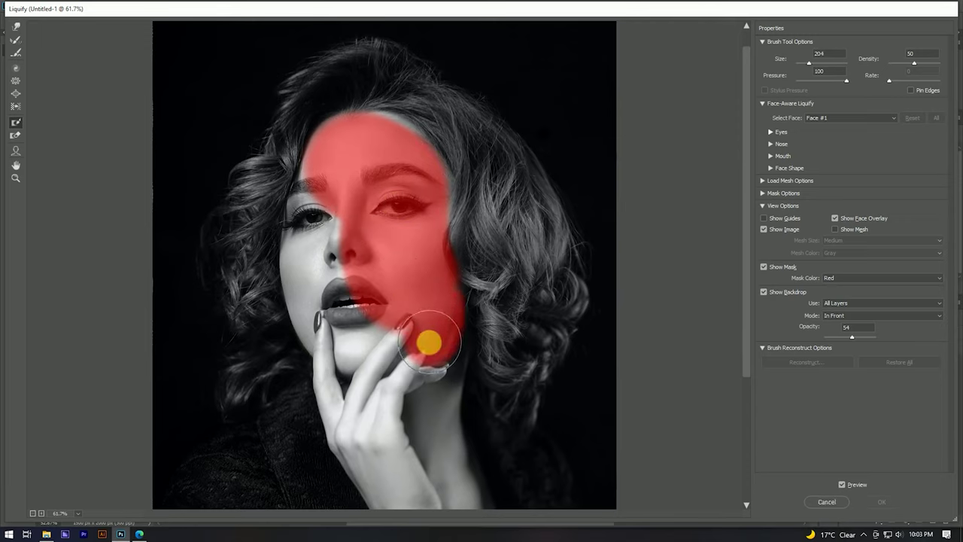
mouse_move(308, 201)
left_mouse_down()
mouse_move(328, 165)
mouse_move(306, 286)
mouse_move(323, 326)
mouse_move(354, 344)
mouse_move(408, 340)
mouse_move(343, 262)
mouse_move(365, 157)
mouse_move(341, 140)
mouse_move(371, 158)
mouse_move(383, 133)
mouse_move(391, 138)
mouse_move(414, 189)
mouse_move(400, 146)
mouse_move(422, 191)
mouse_move(415, 219)
mouse_move(394, 133)
mouse_move(424, 180)
mouse_move(417, 249)
mouse_move(437, 322)
mouse_move(342, 339)
mouse_move(423, 338)
left_mouse_up()
Step: Freeze the finger resting on the chin with a smaller brush
scroll(423, 339, "up", 2)
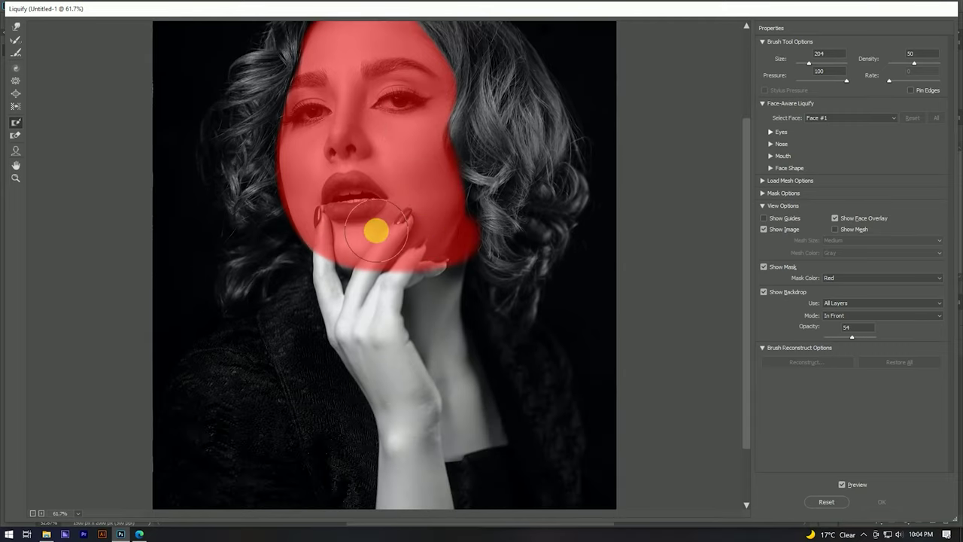
scroll(381, 206, "down", 4)
scroll(378, 221, "up", 1)
key("bracketleft")
key("bracketleft")
key("bracketleft")
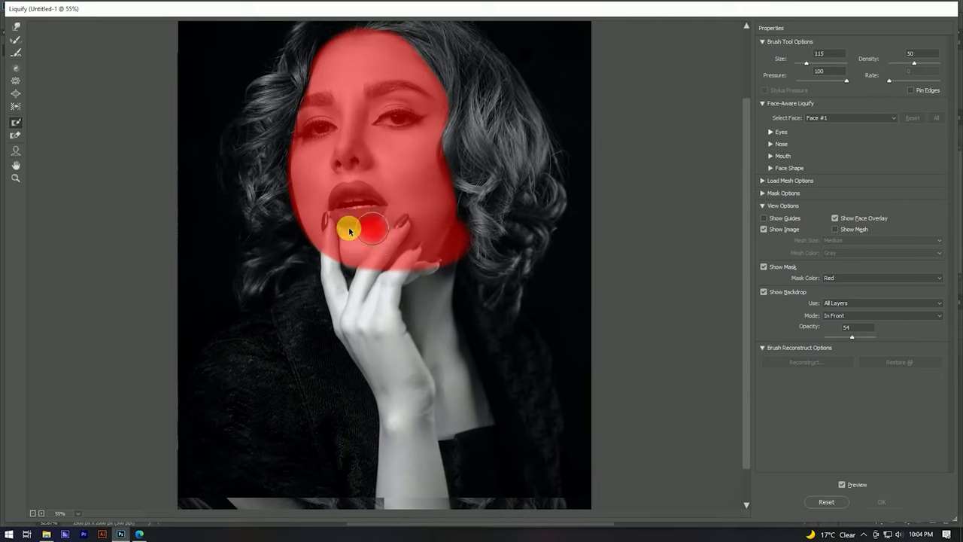
mouse_move(334, 276)
left_mouse_down()
mouse_move(352, 329)
mouse_move(369, 258)
mouse_move(348, 275)
mouse_move(397, 274)
mouse_move(380, 316)
mouse_move(376, 254)
mouse_move(394, 276)
left_mouse_up()
scroll(394, 275, "down", 2)
scroll(391, 210, "up", 1)
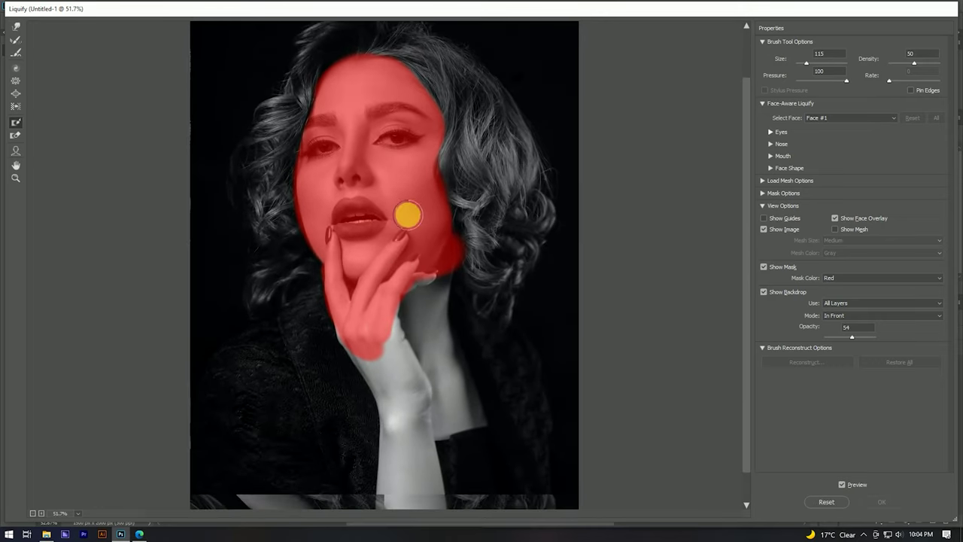
left_click(13, 29)
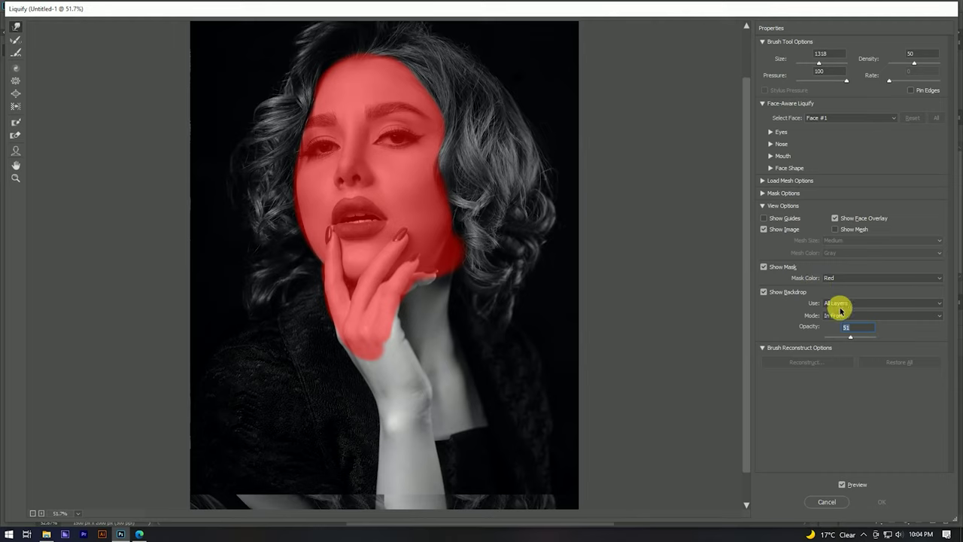
Step: Push the hair strands outward around the frozen face with a 763 warp brush, then apply Liquify
scroll(361, 251, "down", 1)
left_click_drag(351, 193, 324, 203)
key("ctrl+z")
key("bracketleft")
key("bracketleft")
key("bracketleft")
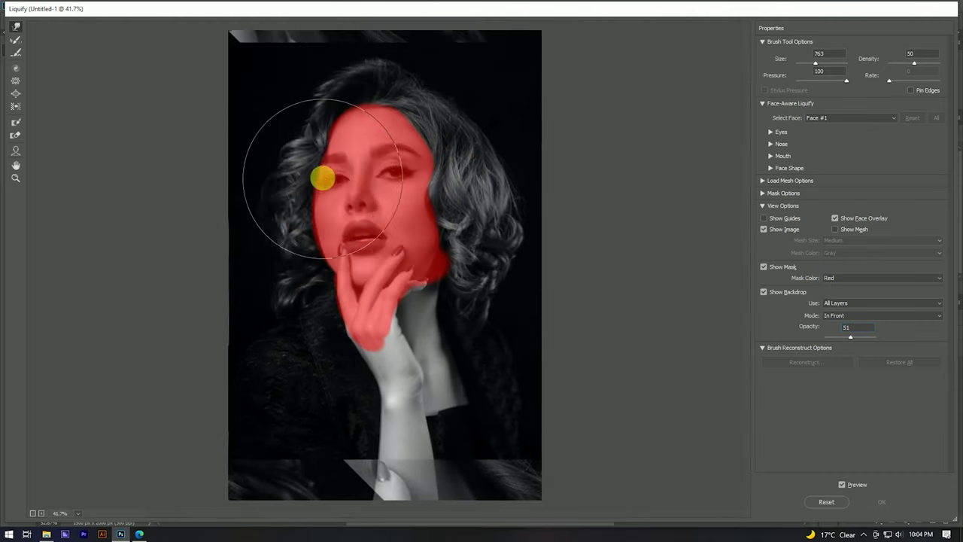
left_click_drag(292, 109, 293, 123)
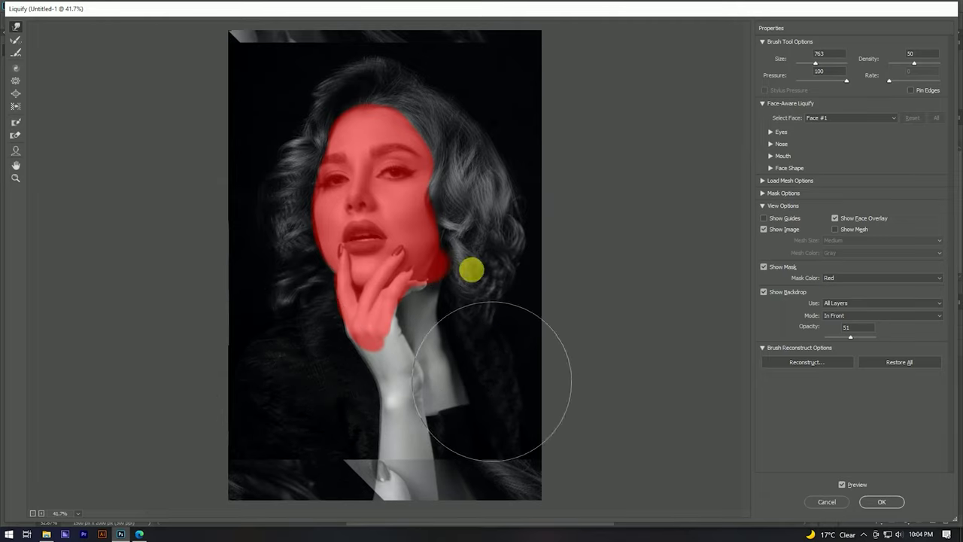
left_click_drag(376, 110, 362, 95)
left_click(924, 120)
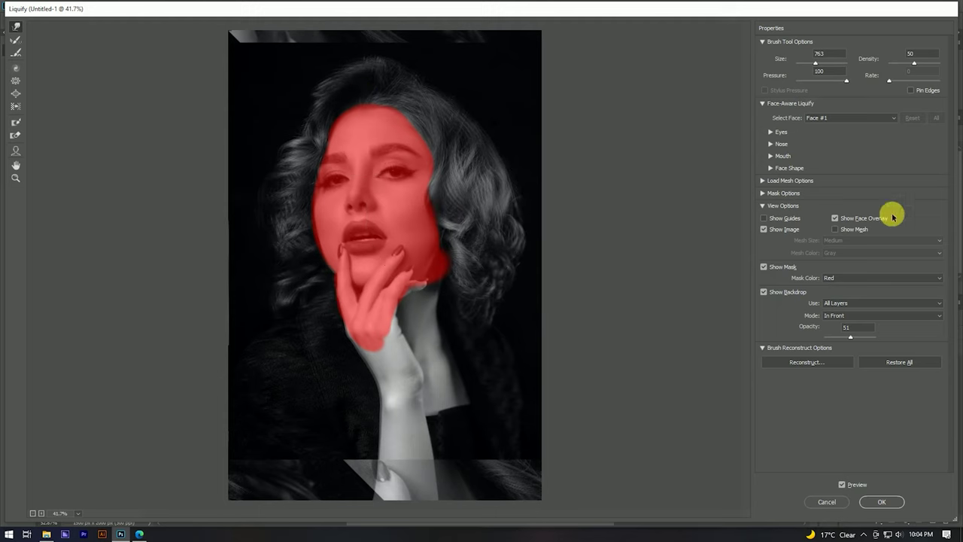
left_click(879, 501)
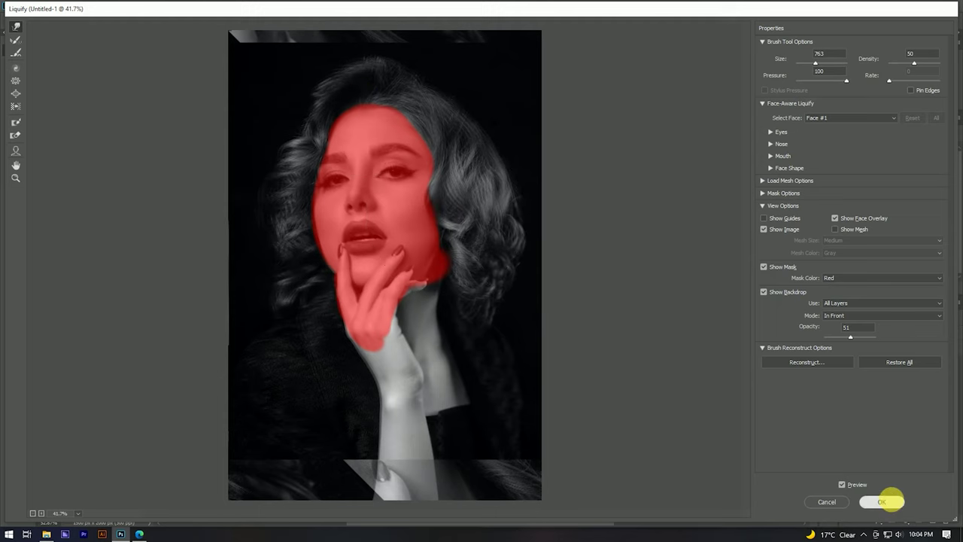
Step: Collapse the 1 copy layer's smart filters and toggle its visibility to compare the warp
scroll(483, 253, "down", 3)
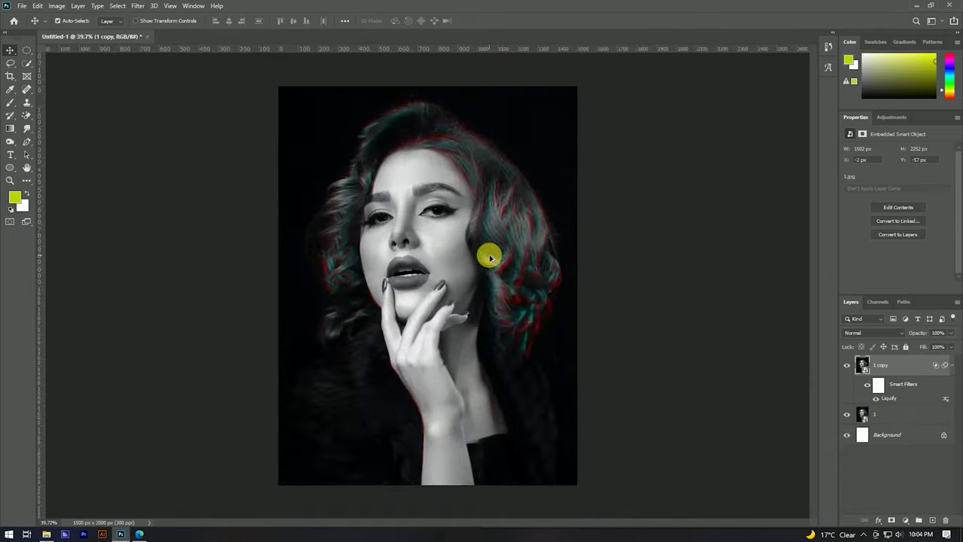
scroll(475, 248, "up", 5)
scroll(474, 246, "down", 2)
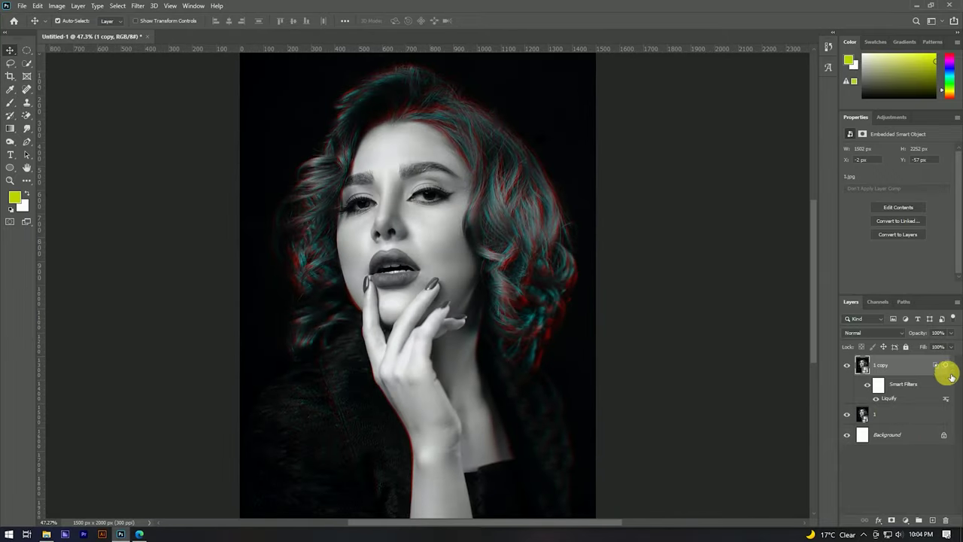
left_click(952, 366)
left_click(848, 365)
left_click(849, 366)
left_click(847, 366)
left_click(847, 366)
left_click(847, 365)
left_click(847, 366)
left_click(848, 365)
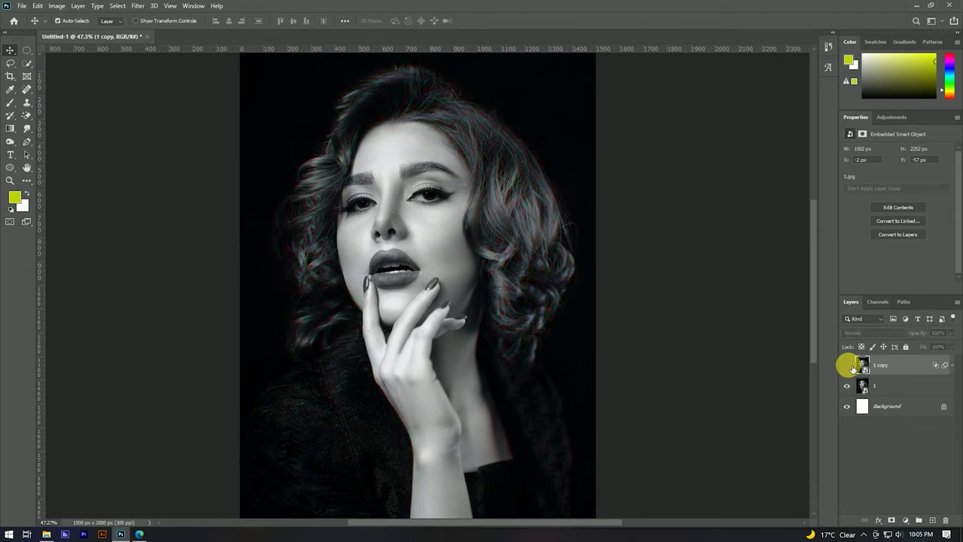
left_click(849, 366)
Step: Duplicate 1 copy as 1 copy 2 and create the merged Layer 1 on top
right_click(892, 365)
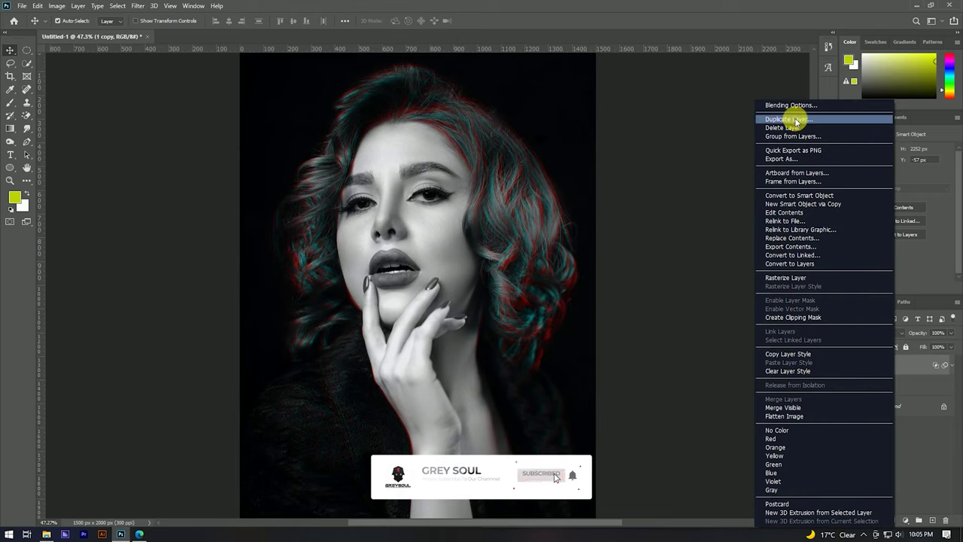
left_click(792, 119)
left_click(563, 149)
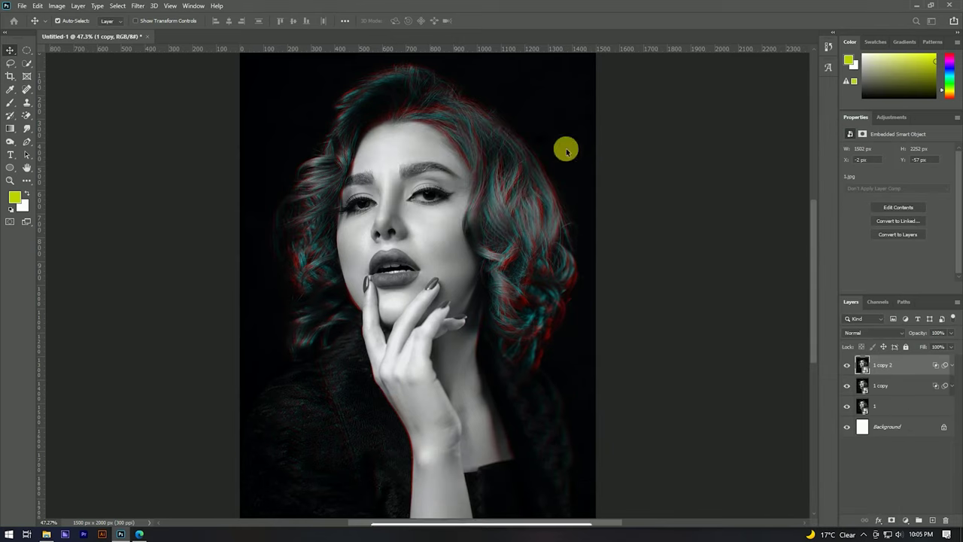
left_click(136, 6)
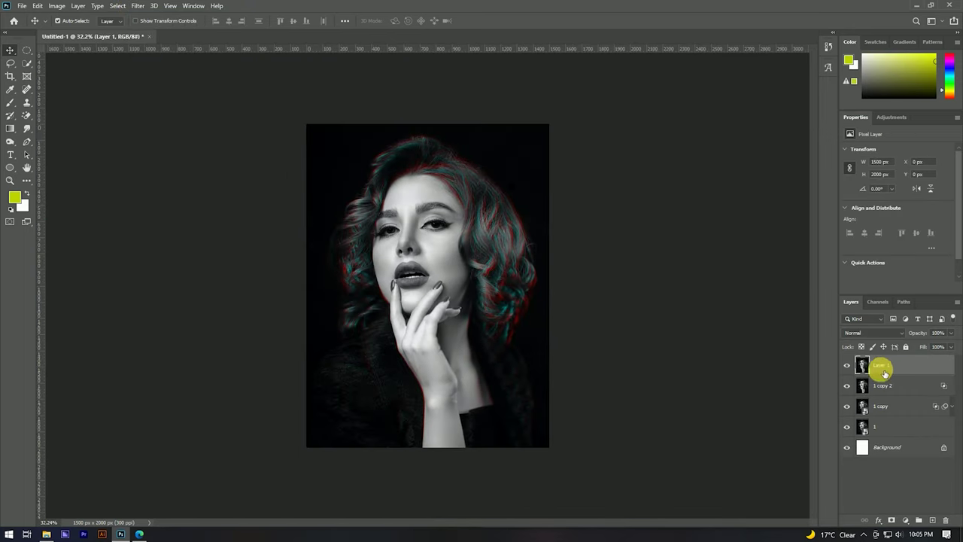
right_click(893, 364)
Step: Convert Layer 1 to a smart object and apply Camera Raw: vignette, red hue -33, blue hue -25, blue saturation +19
left_click(790, 242)
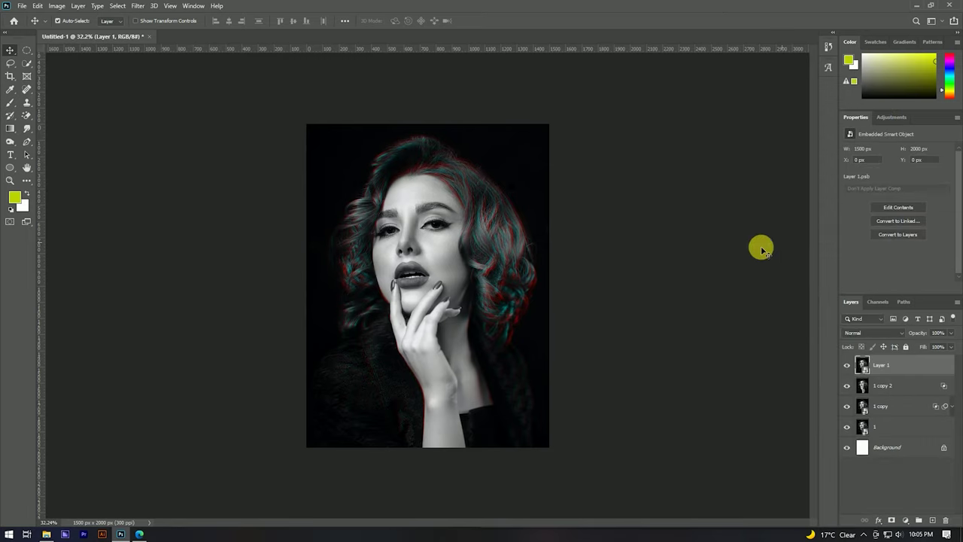
left_click(847, 365)
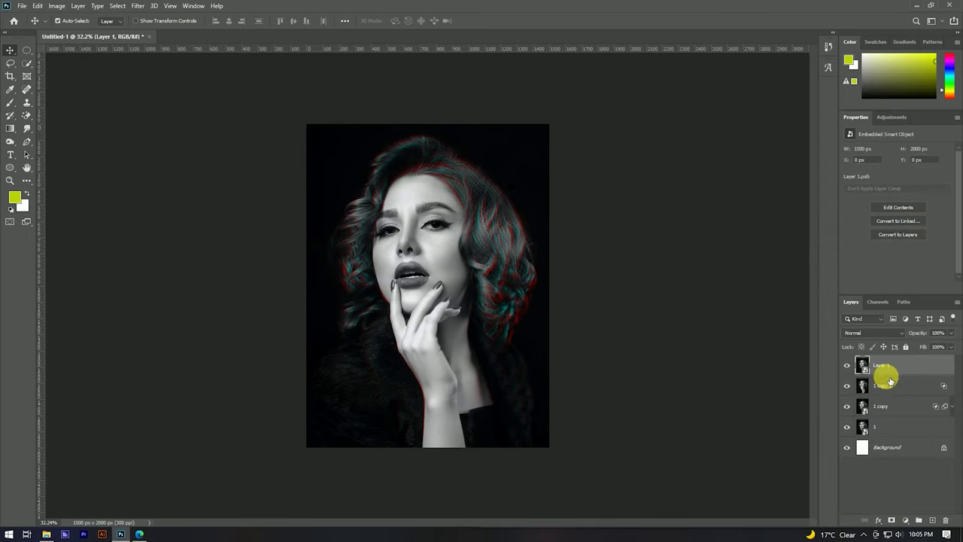
left_click(137, 7)
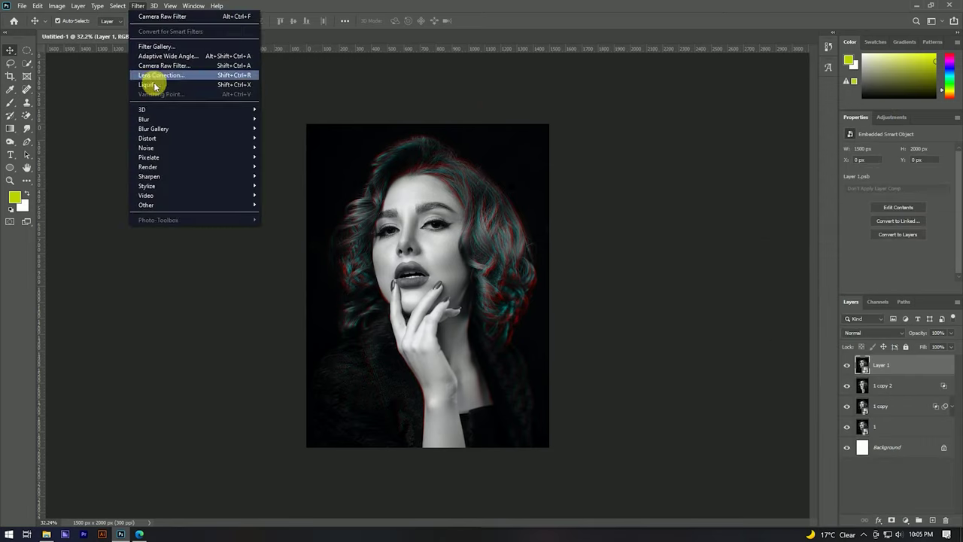
left_click(206, 66)
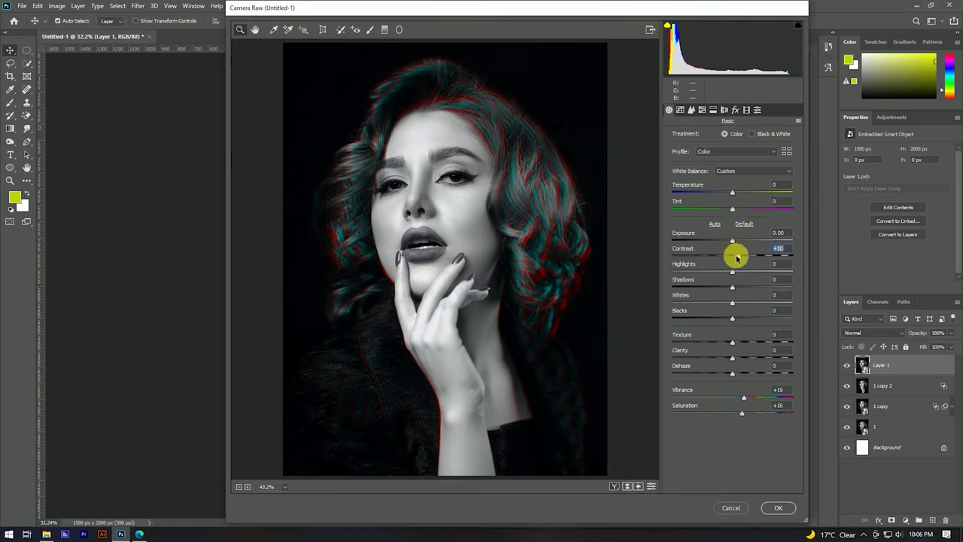
left_click(735, 110)
left_click_drag(735, 237, 733, 237)
left_click(747, 111)
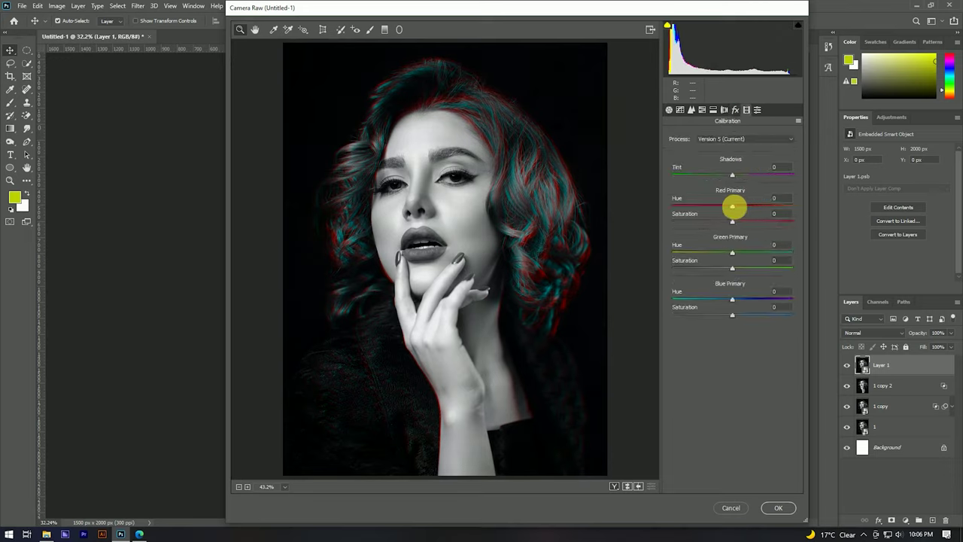
left_click_drag(723, 206, 725, 205)
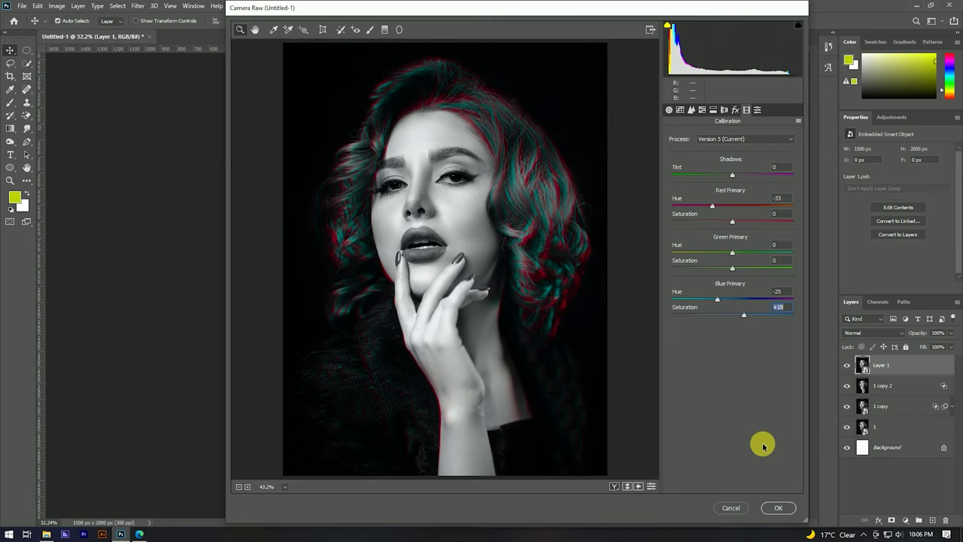
left_click(778, 509)
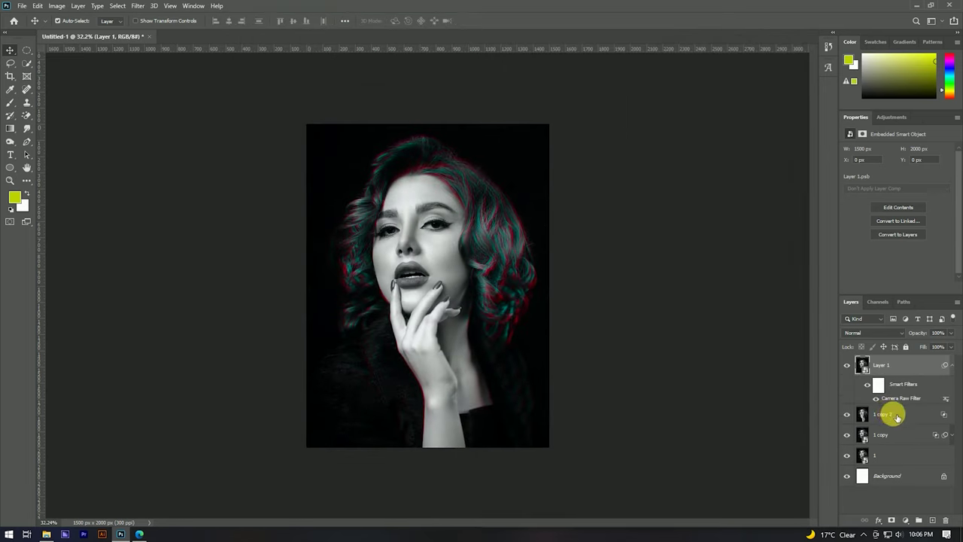
Step: Group the 1 copy 2 and 1 copy layers into Group 1
left_click(896, 416)
left_click(892, 442, "shift")
key("ctrl+g")
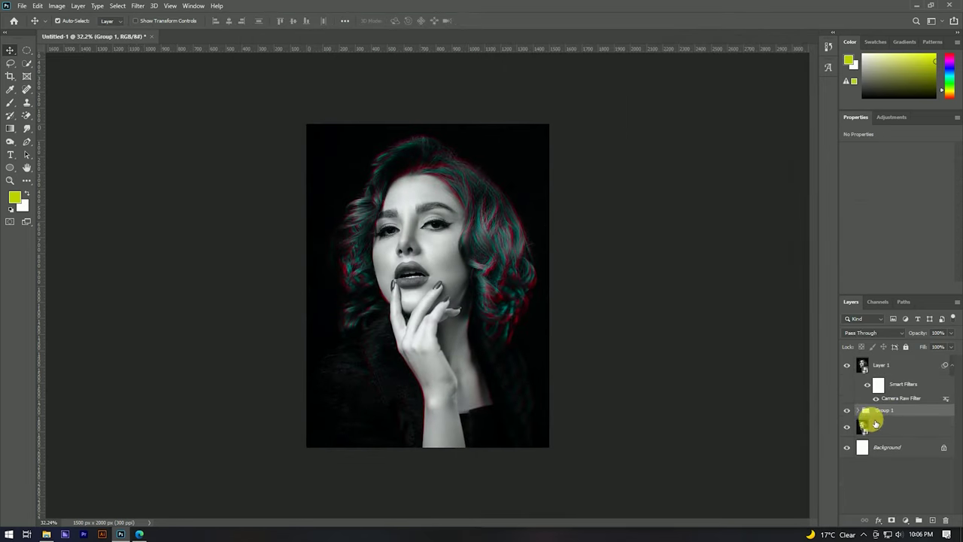
double_click(886, 365)
Step: Collapse Layer 1's smart filters and toggle its visibility to compare the glitch effect
left_click(951, 367)
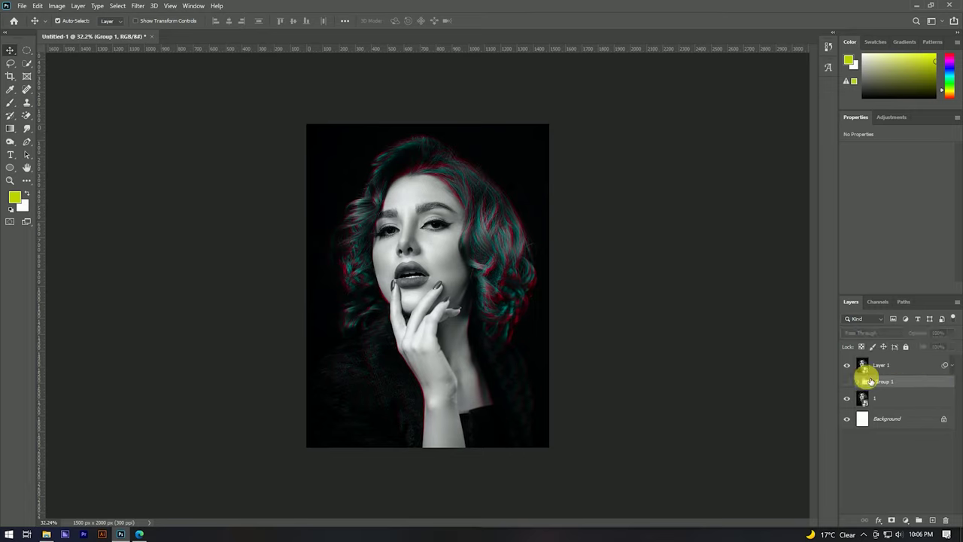
left_click(850, 365)
left_click(850, 366)
left_click(850, 365)
left_click(850, 366)
scroll(462, 173, "up", 2)
scroll(467, 209, "up", 2)
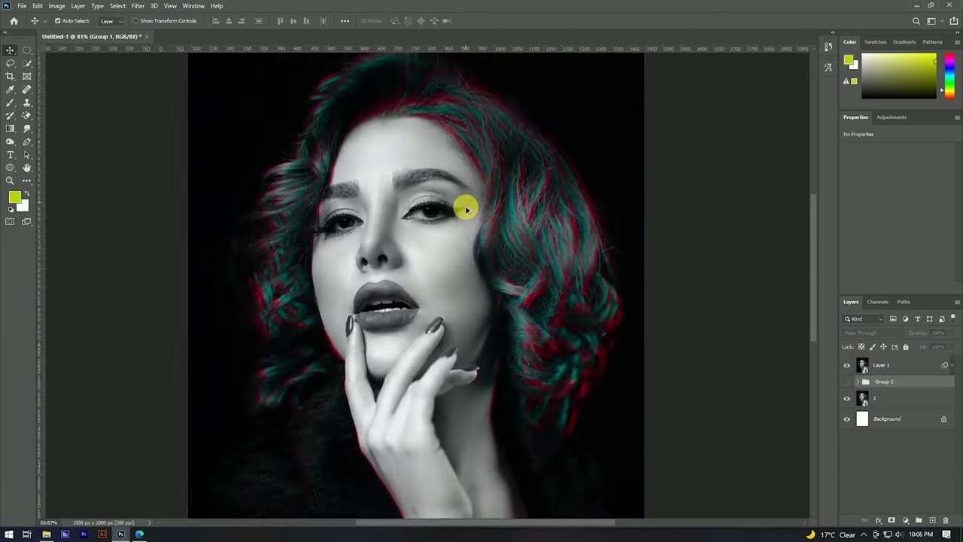
scroll(466, 209, "down", 3)
scroll(466, 209, "up", 3)
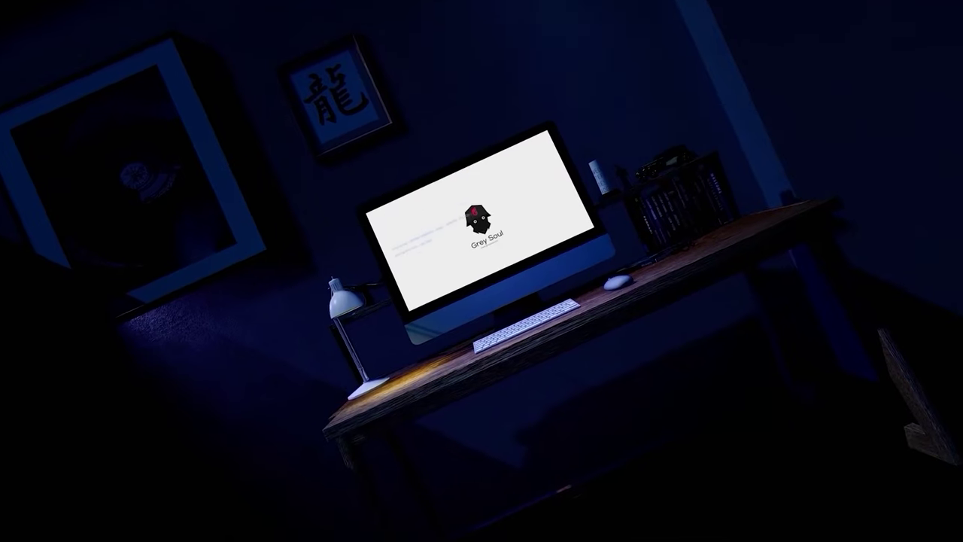